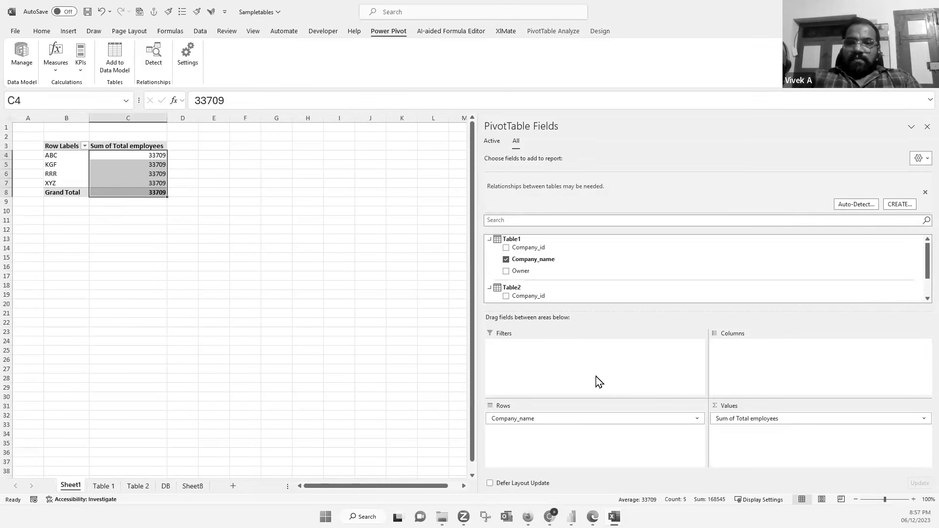
Step: Switch to the Power Pivot window of the Sampletables workbook and show its data model in diagram view
{"action": "left_click", "coordinate": [614, 517]}
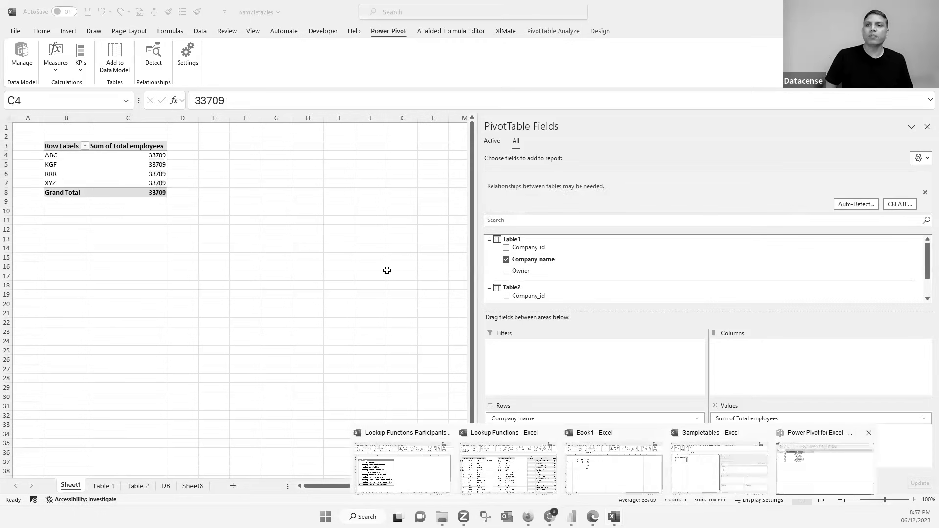
{"action": "left_click", "coordinate": [825, 468]}
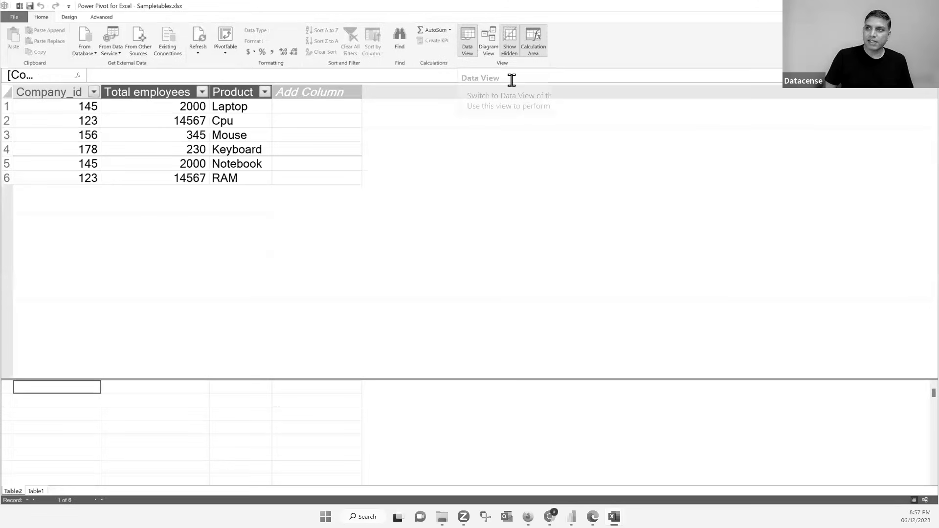
{"action": "left_click", "coordinate": [490, 46]}
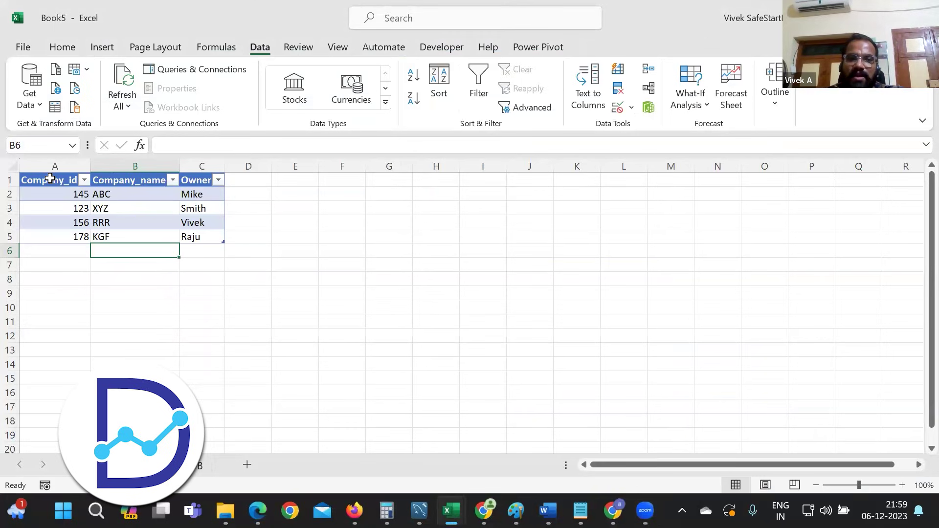
Step: Examine the columns and first records of the Table 1 and Table 2 sheets to see which fields they share
{"action": "left_click", "coordinate": [165, 179]}
{"action": "left_click", "coordinate": [185, 179]}
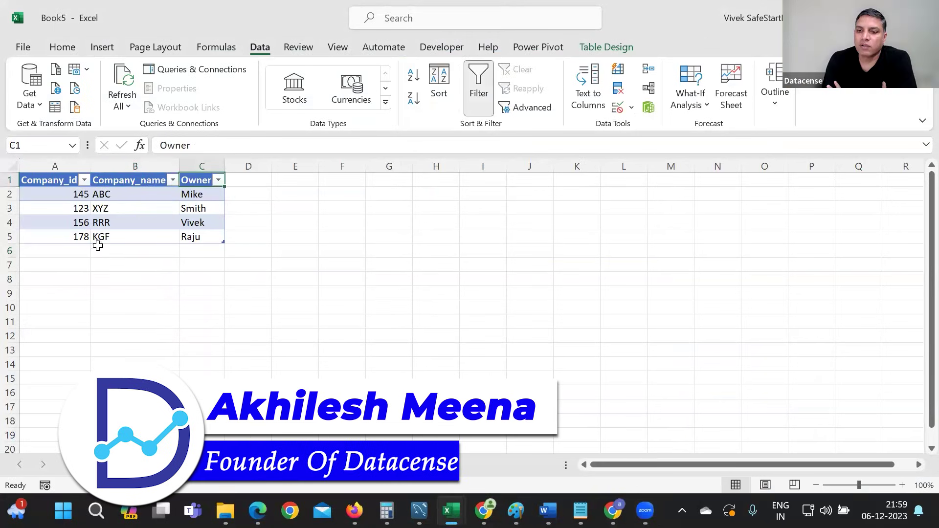
{"action": "left_click", "coordinate": [134, 465]}
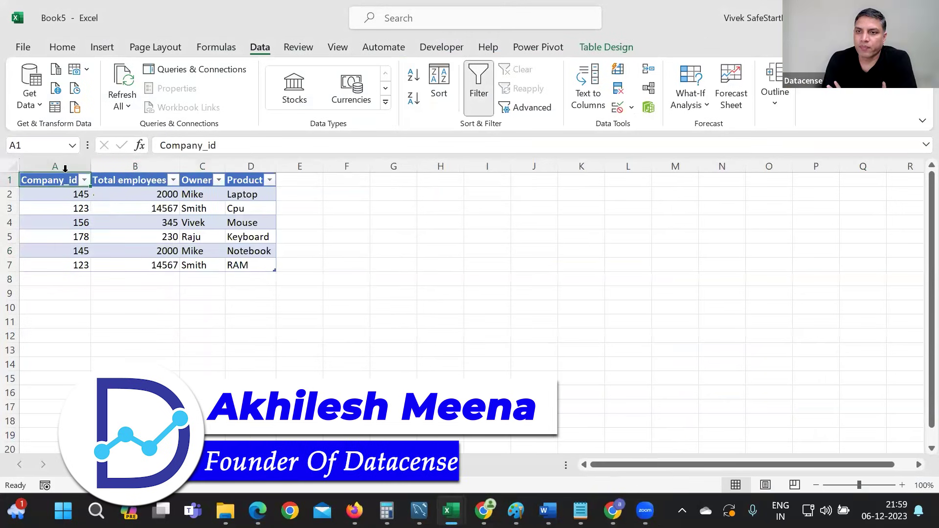
{"action": "left_click", "coordinate": [110, 182]}
{"action": "left_click", "coordinate": [198, 180]}
{"action": "left_click", "coordinate": [244, 181]}
{"action": "left_click", "coordinate": [248, 195]}
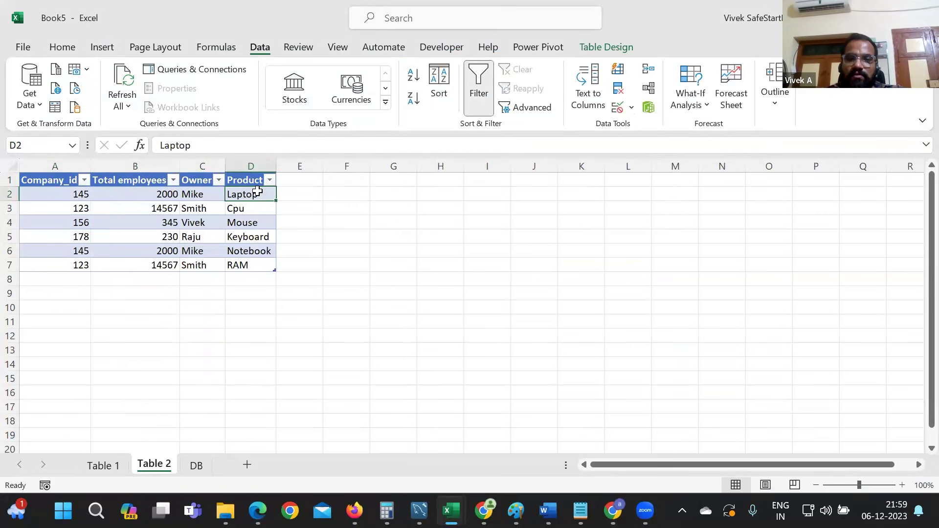
{"action": "left_click", "coordinate": [81, 195]}
{"action": "left_click", "coordinate": [105, 464]}
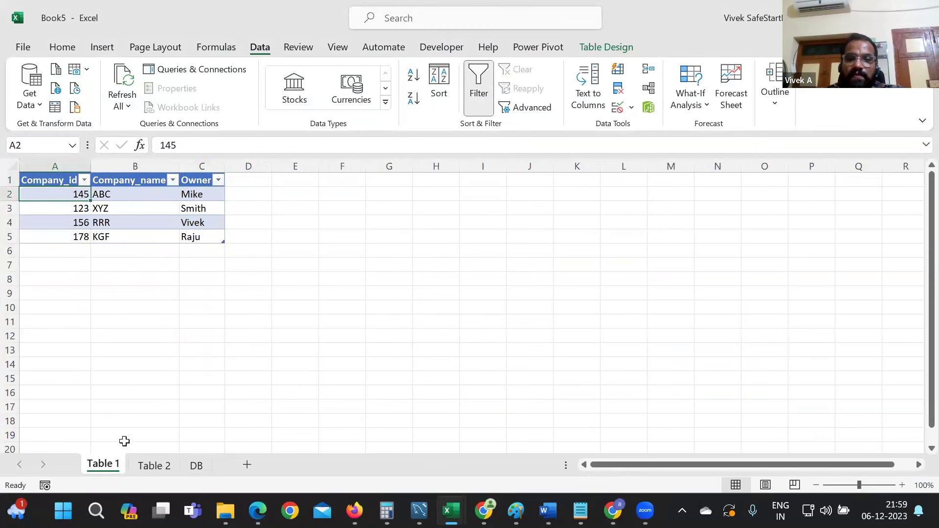
{"action": "left_click", "coordinate": [150, 467]}
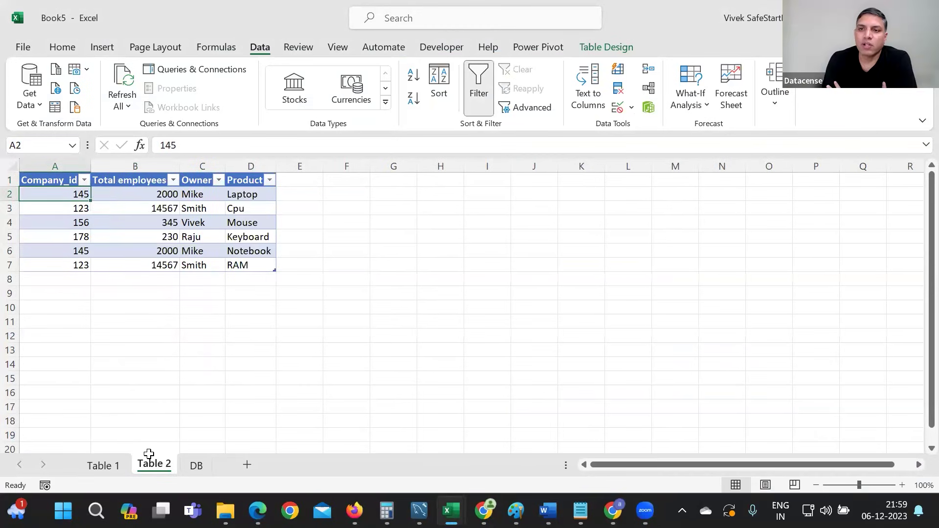
{"action": "left_click", "coordinate": [208, 195]}
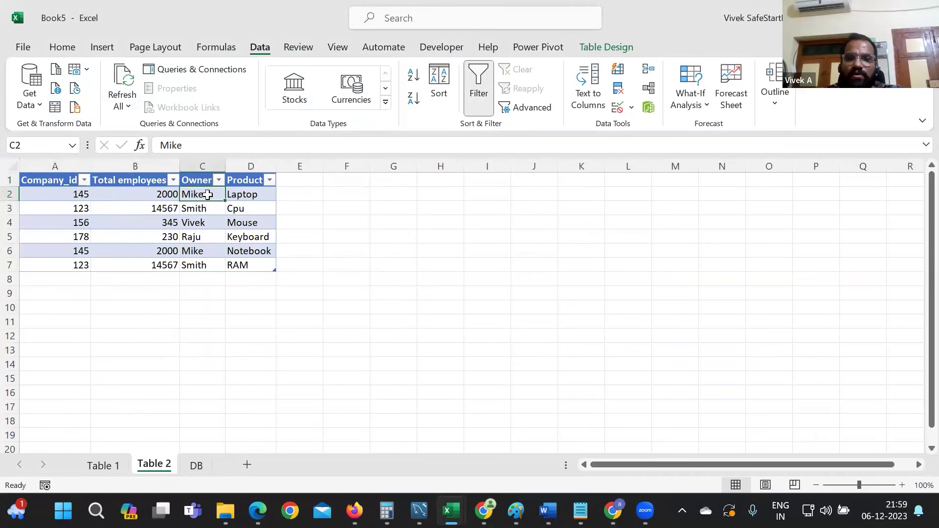
{"action": "left_click", "coordinate": [77, 192]}
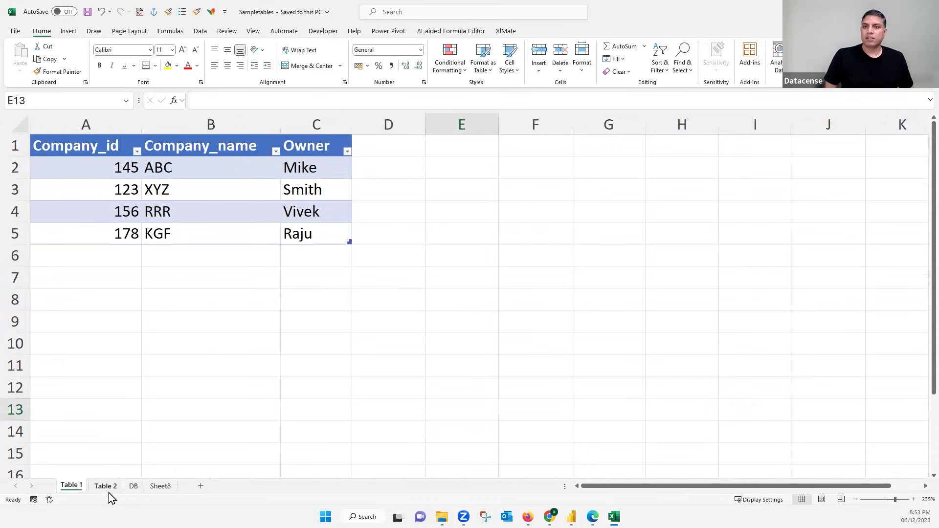
Step: Examine the Total employees and Product columns on the Table 2 sheet, plus the company rows and table name on the Table 1 sheet
{"action": "left_click", "coordinate": [107, 486]}
{"action": "left_click_drag", "start_coordinate": [230, 165], "coordinate": [240, 267]}
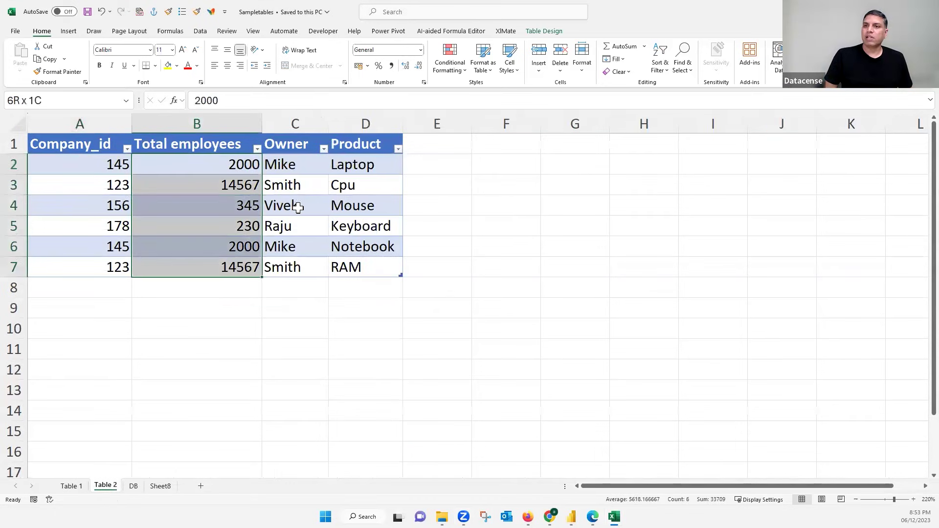
{"action": "left_click", "coordinate": [361, 203]}
{"action": "left_click", "coordinate": [71, 486]}
{"action": "left_click_drag", "start_coordinate": [90, 174], "coordinate": [237, 215]}
{"action": "scroll", "coordinate": [249, 294], "scroll_direction": "up", "scroll_amount": 1}
{"action": "scroll", "coordinate": [257, 303], "scroll_direction": "up", "scroll_amount": 4}
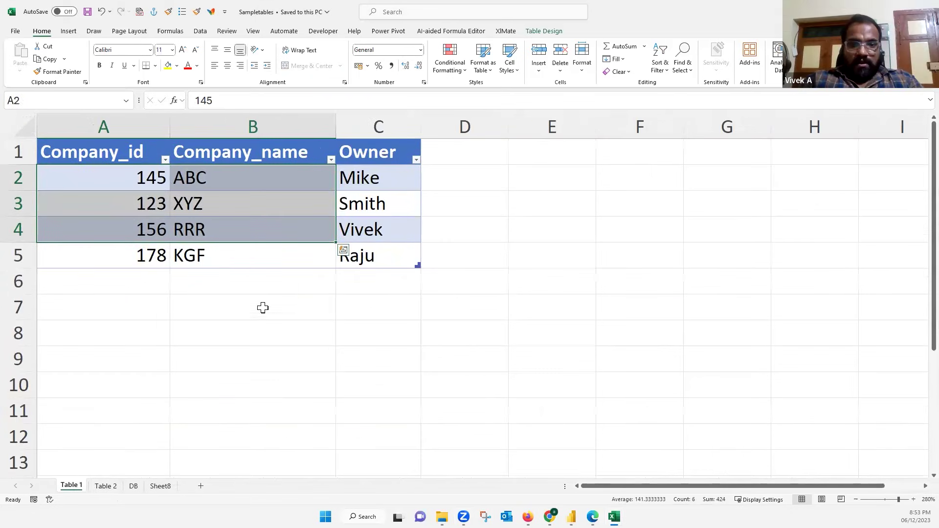
{"action": "left_click", "coordinate": [270, 203]}
{"action": "left_click", "coordinate": [544, 31]}
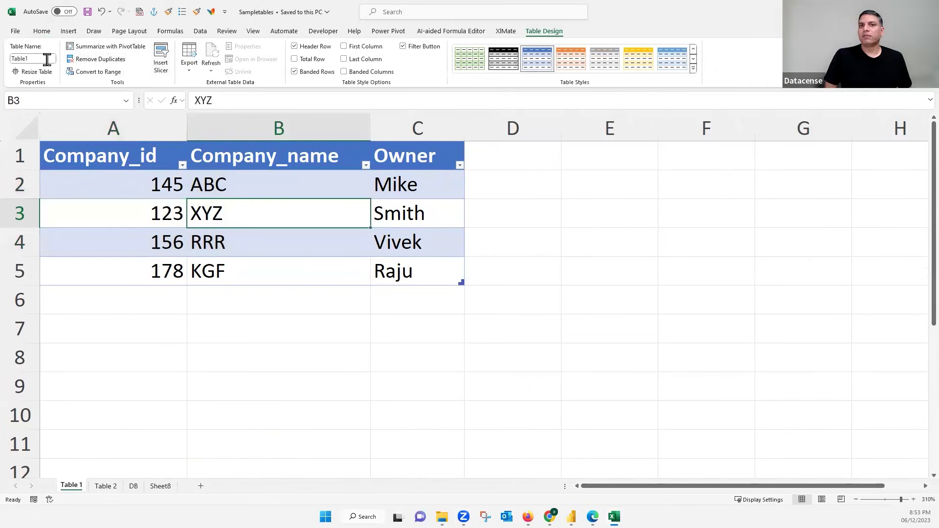
{"action": "left_click", "coordinate": [46, 60]}
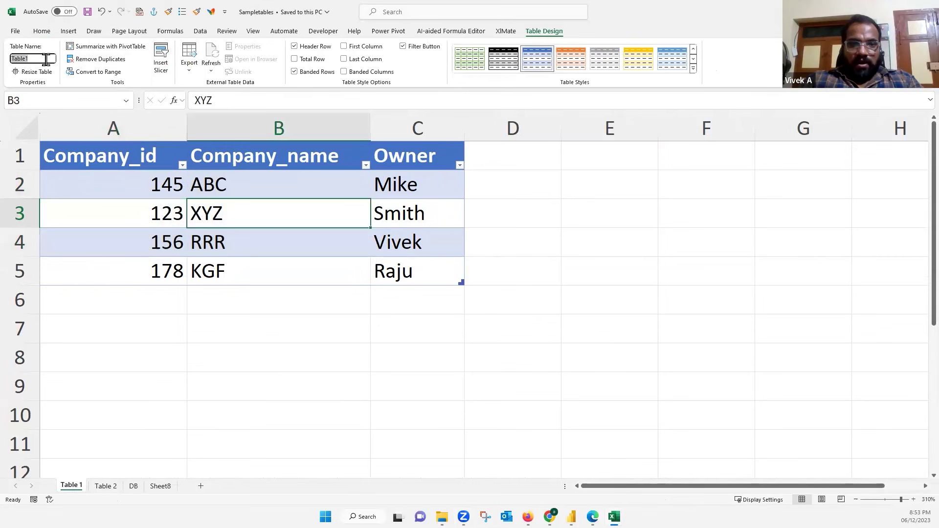
{"action": "left_click", "coordinate": [240, 323]}
Step: Look over the DB pivot sheet and compare the company IDs and owners between the Table 1 and Table 2 sheets
{"action": "left_click", "coordinate": [106, 486]}
{"action": "left_click", "coordinate": [133, 486]}
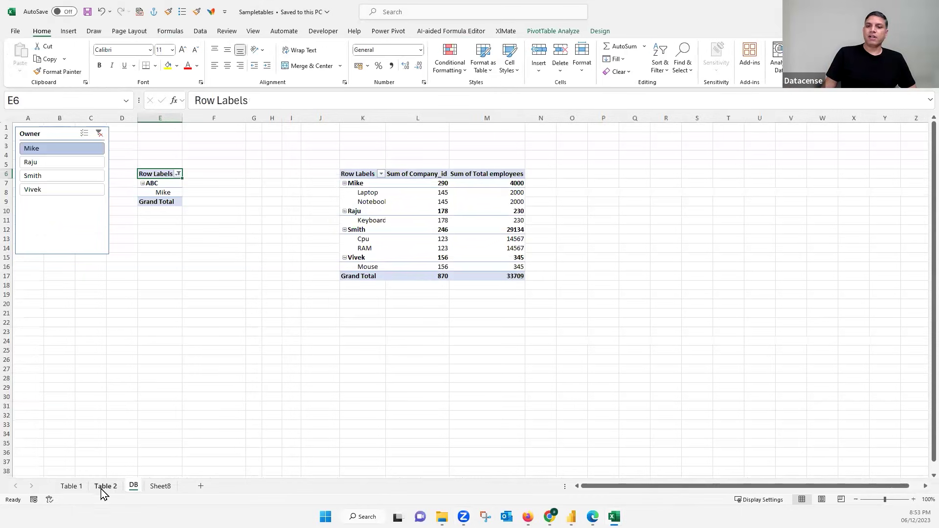
{"action": "left_click", "coordinate": [71, 486]}
{"action": "left_click", "coordinate": [217, 247]}
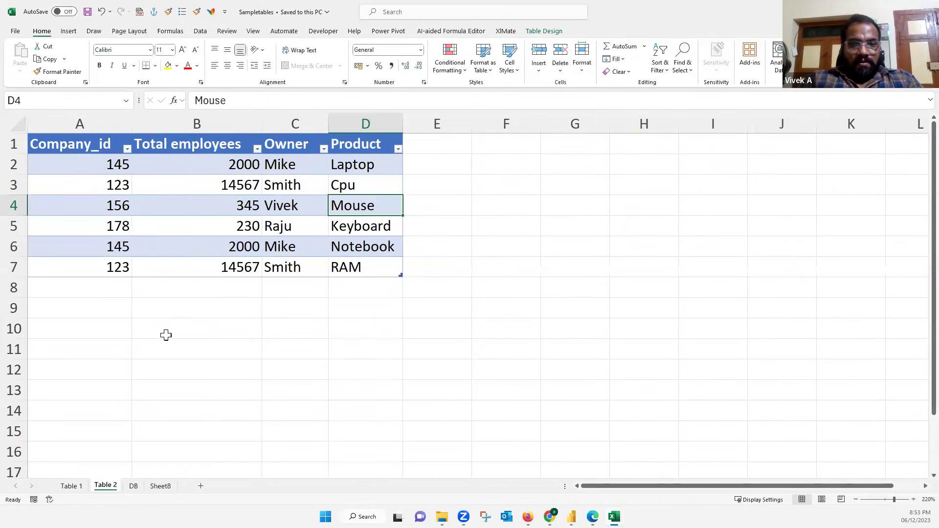
{"action": "left_click", "coordinate": [294, 168]}
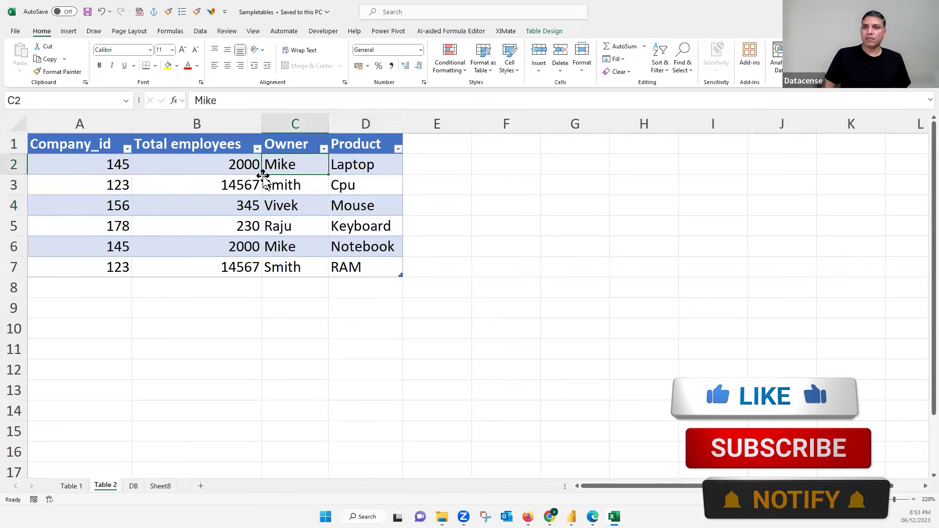
{"action": "left_click", "coordinate": [114, 184]}
{"action": "left_click", "coordinate": [72, 488]}
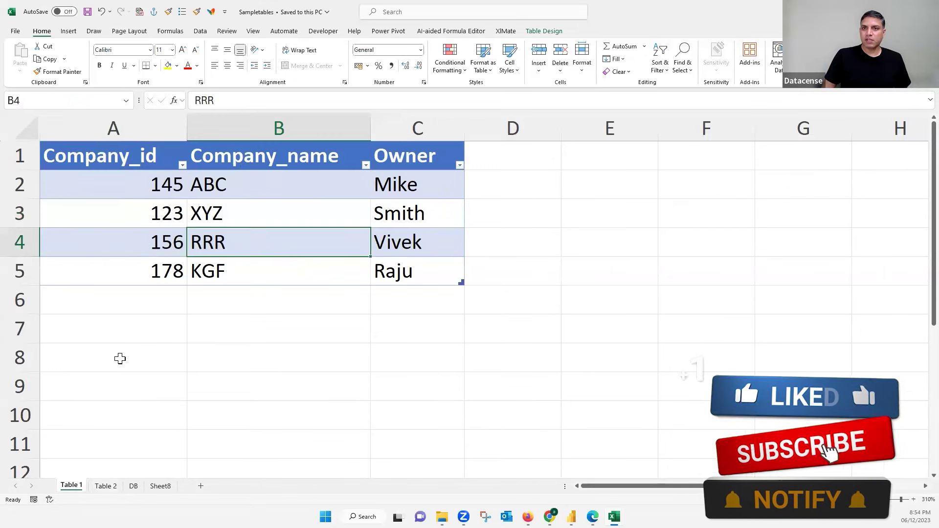
{"action": "left_click", "coordinate": [401, 212]}
{"action": "left_click", "coordinate": [263, 191]}
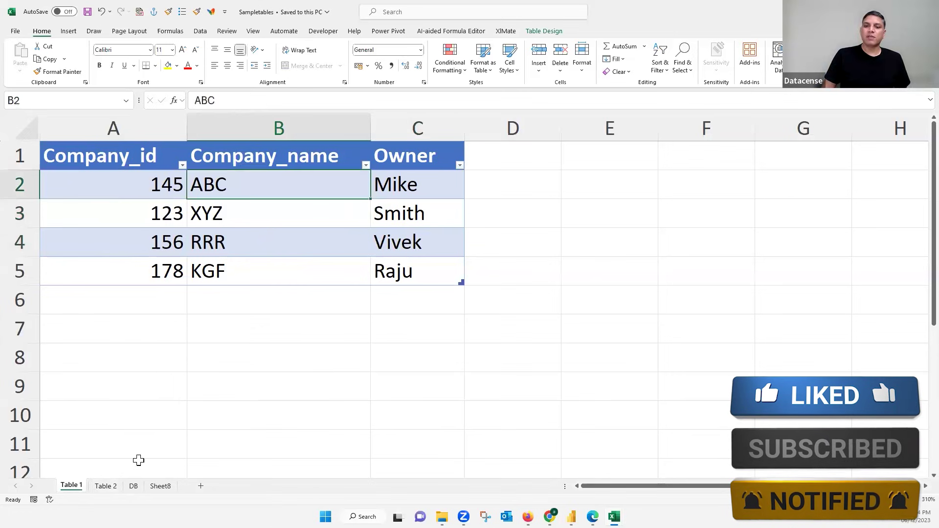
{"action": "left_click", "coordinate": [105, 486]}
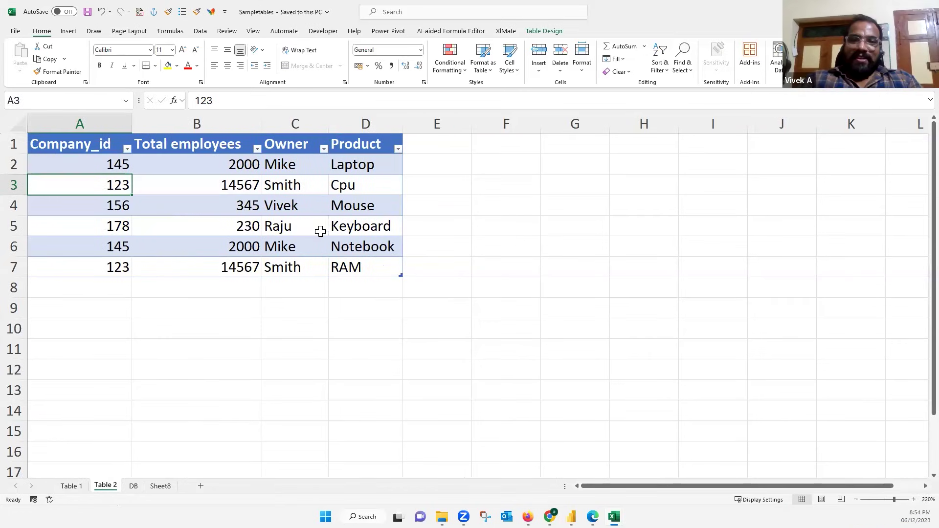
Step: Check the Owner column on the Table 2 sheet for redundancy against the owners listed on the Table 1 sheet
{"action": "left_click", "coordinate": [297, 124]}
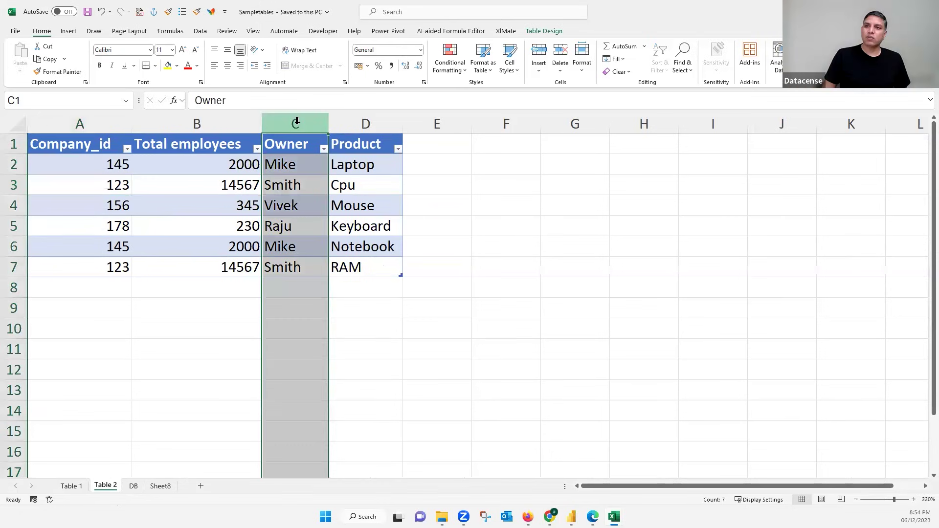
{"action": "left_click", "coordinate": [116, 167]}
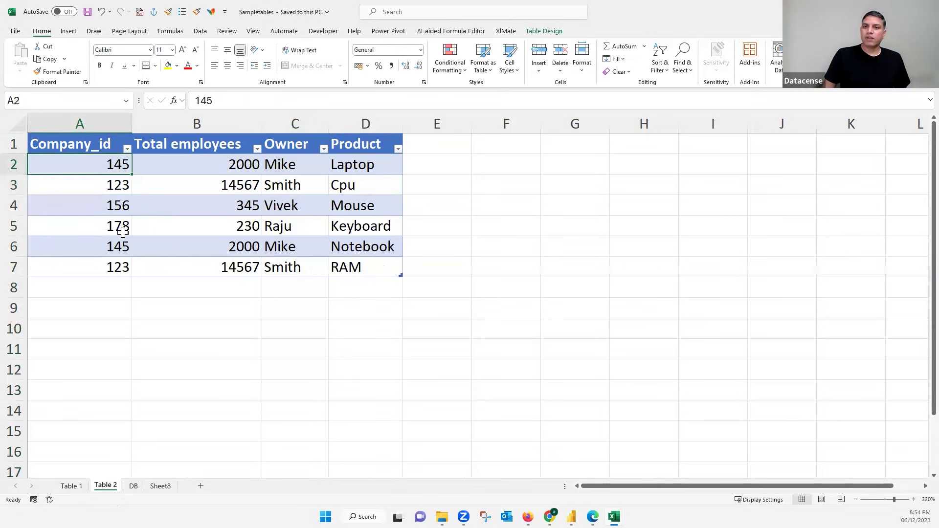
{"action": "left_click", "coordinate": [295, 193]}
{"action": "key", "text": "Down"}
{"action": "key", "text": "Down"}
{"action": "left_click", "coordinate": [71, 486]}
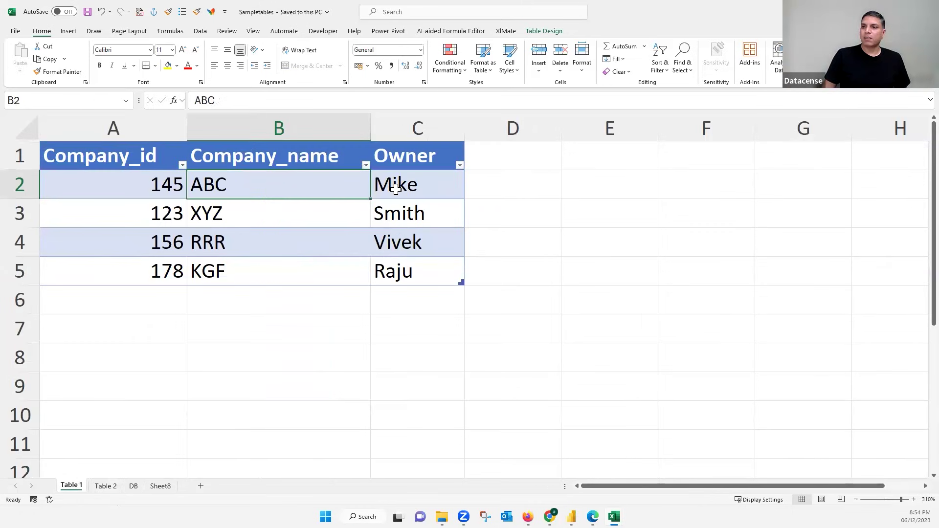
{"action": "left_click", "coordinate": [397, 243]}
{"action": "left_click", "coordinate": [106, 486]}
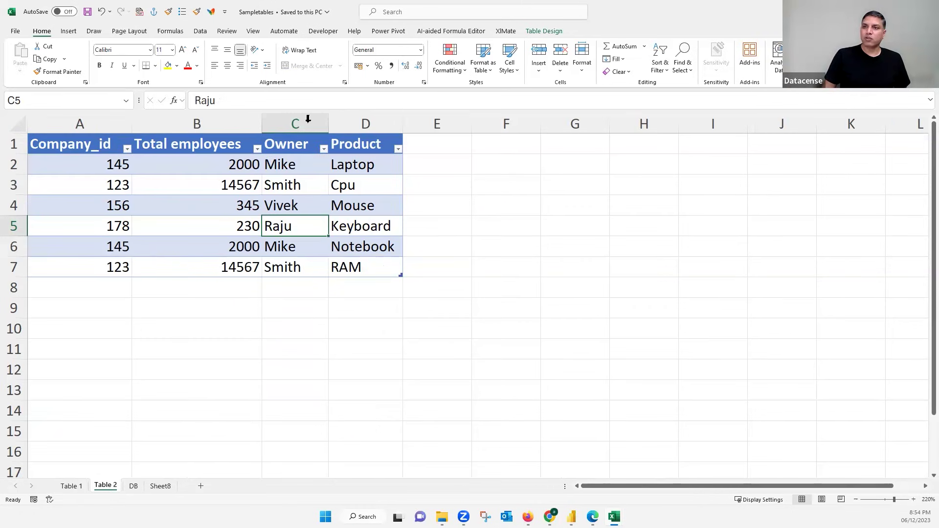
Step: Delete the Owner column from the Table 2 sheet
{"action": "left_click", "coordinate": [306, 119]}
{"action": "key", "text": "ctrl+minus"}
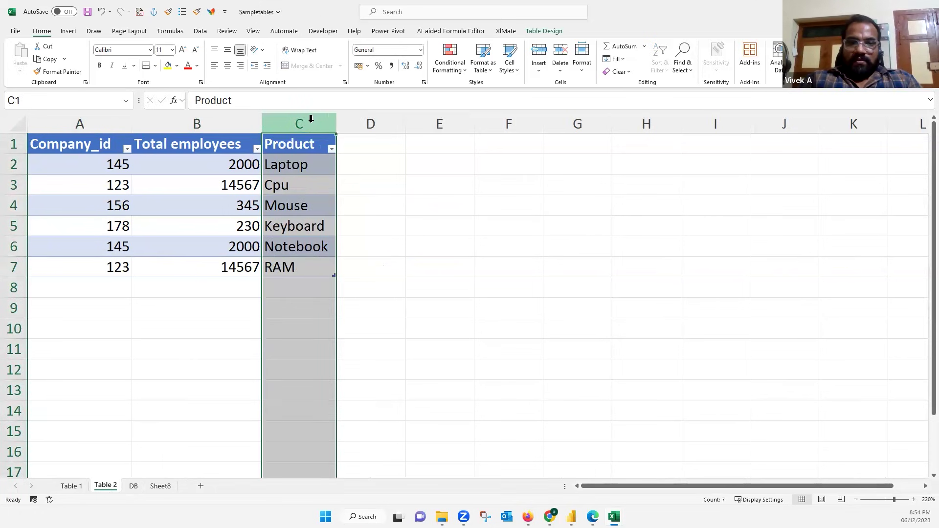
{"action": "left_click", "coordinate": [237, 220]}
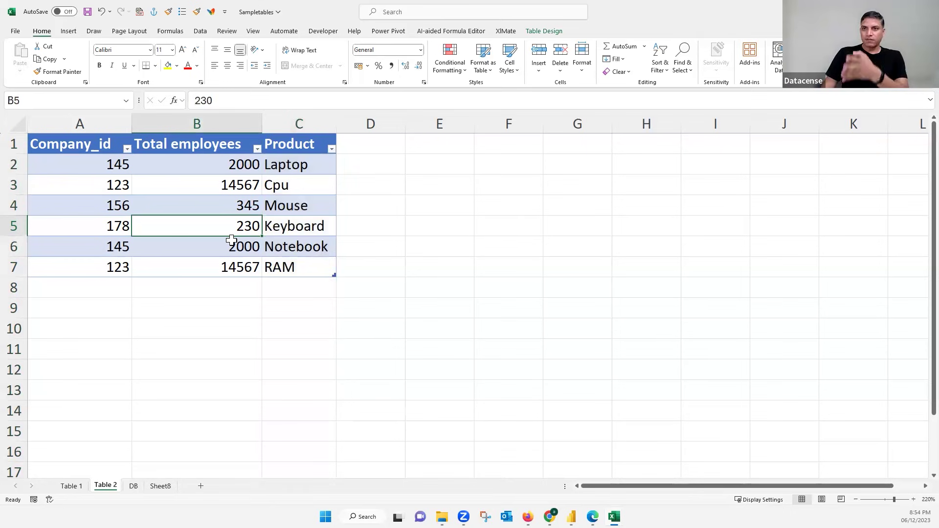
{"action": "left_click", "coordinate": [190, 191]}
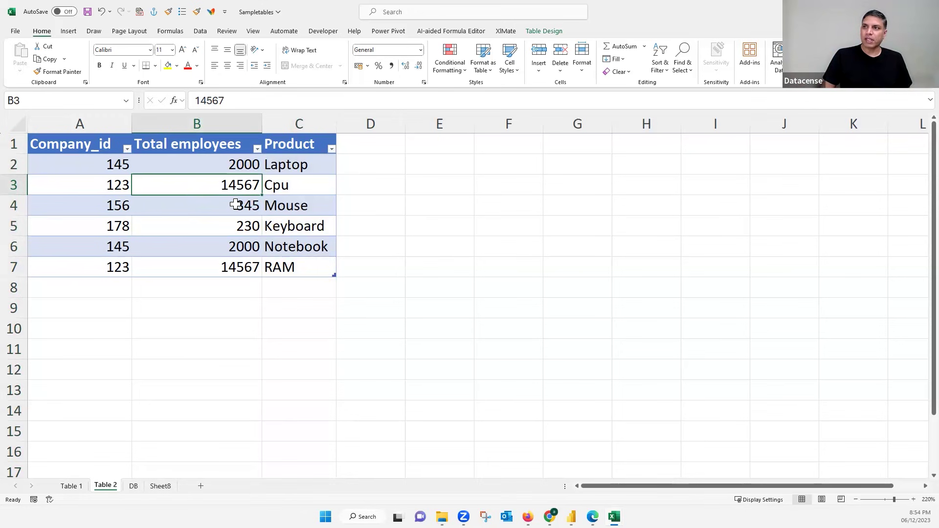
Step: Add the table on the Table 2 sheet to the Power Pivot data model and restore the Power Pivot window to a smaller size
{"action": "left_click", "coordinate": [386, 31]}
{"action": "left_click", "coordinate": [189, 223]}
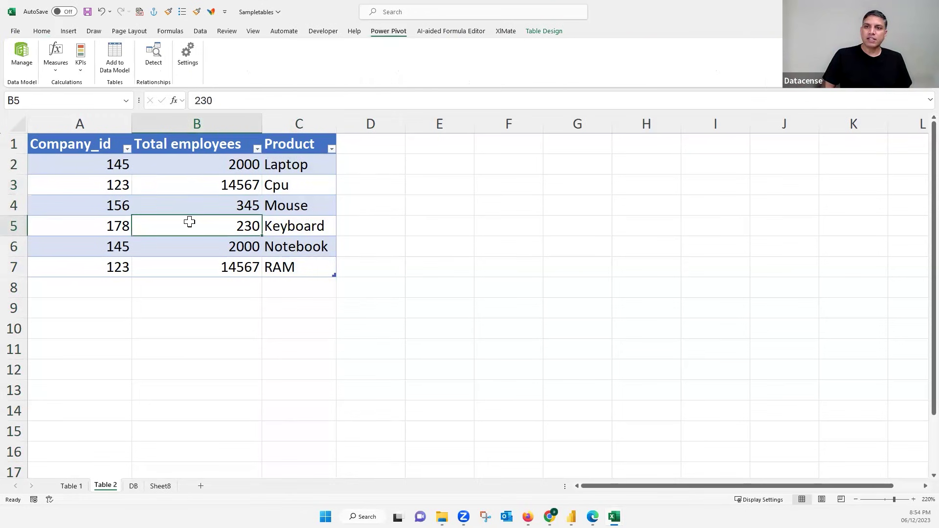
{"action": "left_click", "coordinate": [116, 56]}
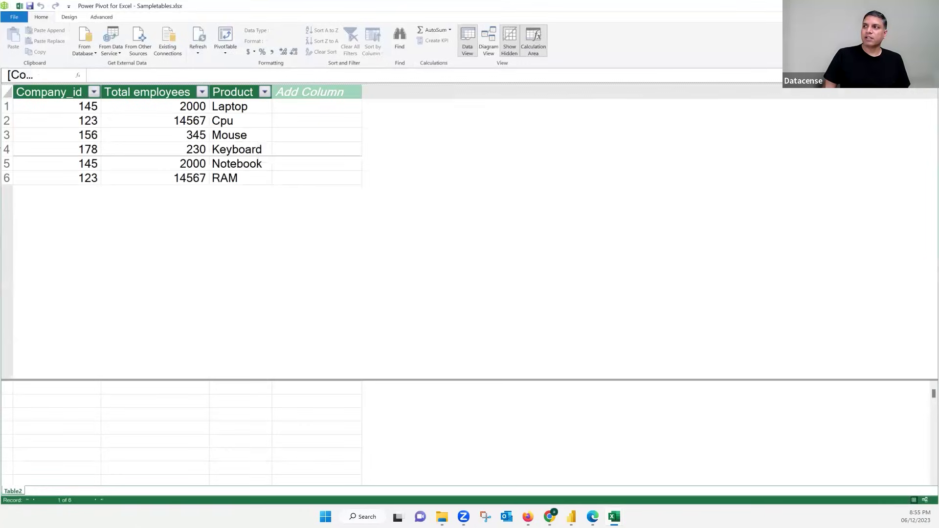
{"action": "double_click", "coordinate": [348, 8]}
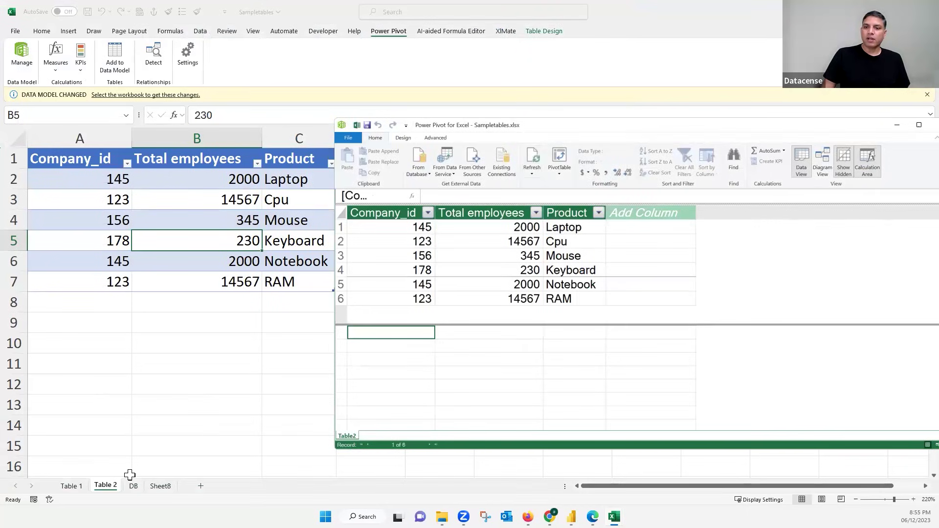
Step: Add the table on the Table 1 sheet to the data model and maximize the Power Pivot window
{"action": "left_click", "coordinate": [71, 486]}
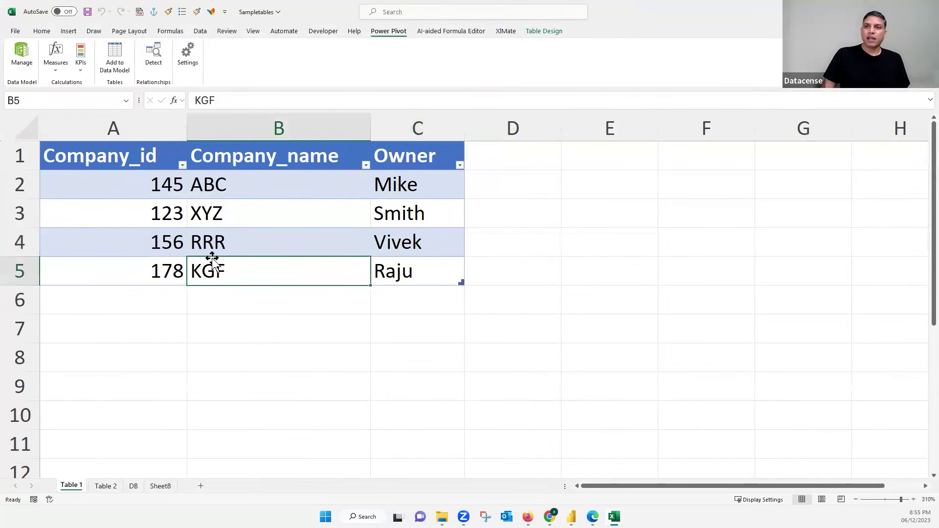
{"action": "left_click", "coordinate": [118, 58]}
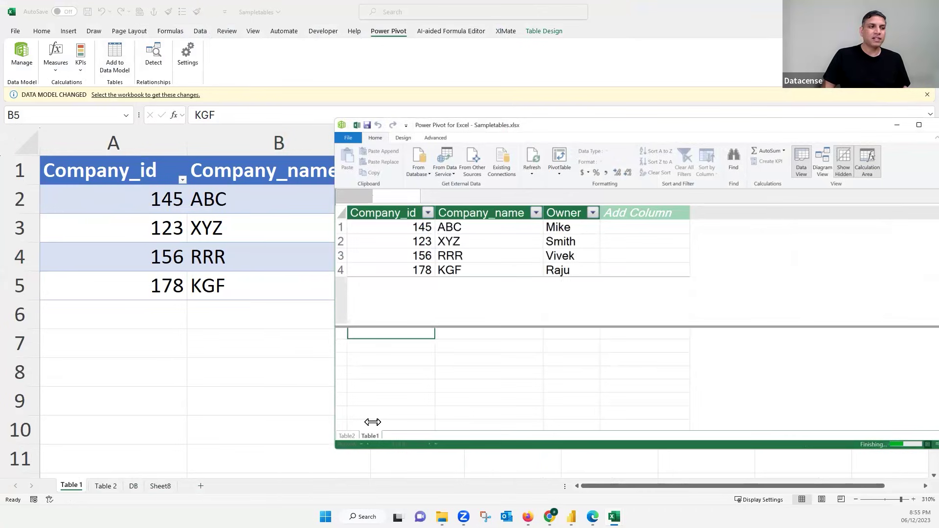
{"action": "left_click", "coordinate": [919, 127]}
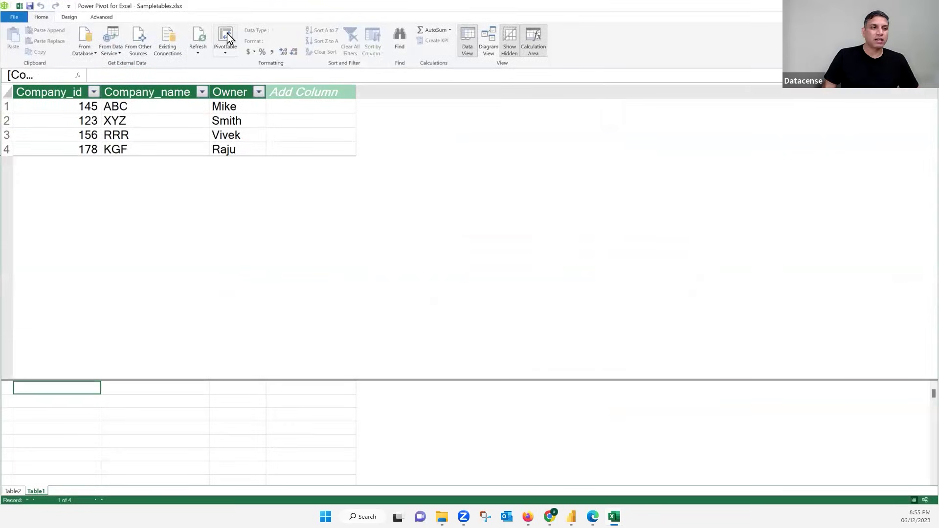
Step: Create a PivotTable from the data model on a new worksheet and select its placeholder area
{"action": "left_click", "coordinate": [13, 492]}
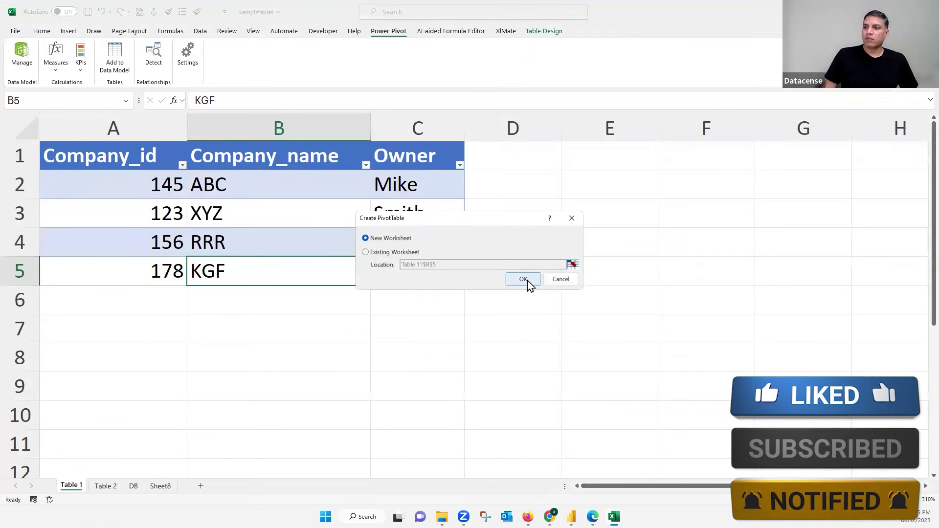
{"action": "left_click", "coordinate": [521, 279]}
{"action": "left_click", "coordinate": [89, 230]}
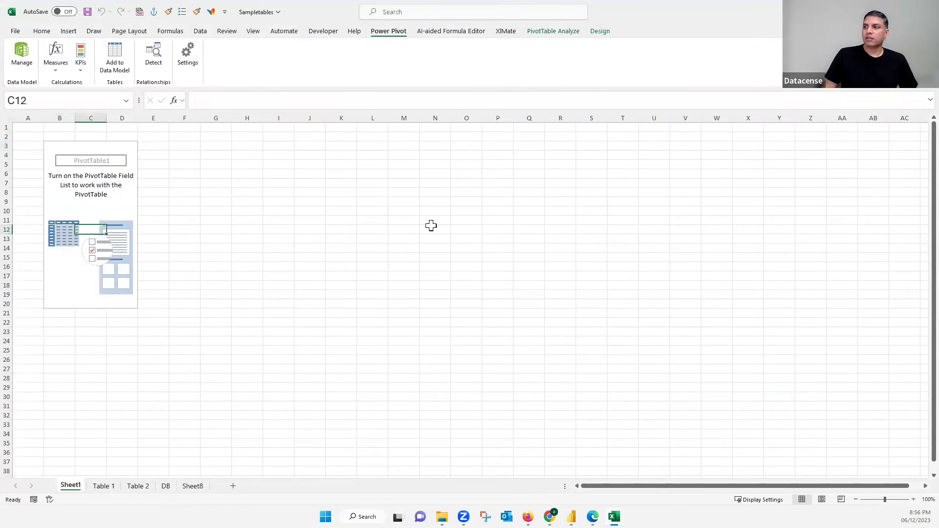
Step: Show the PivotTable field list in a widened pane with the fields of Table1 and Table2 expanded
{"action": "right_click", "coordinate": [103, 206]}
{"action": "left_click", "coordinate": [126, 289]}
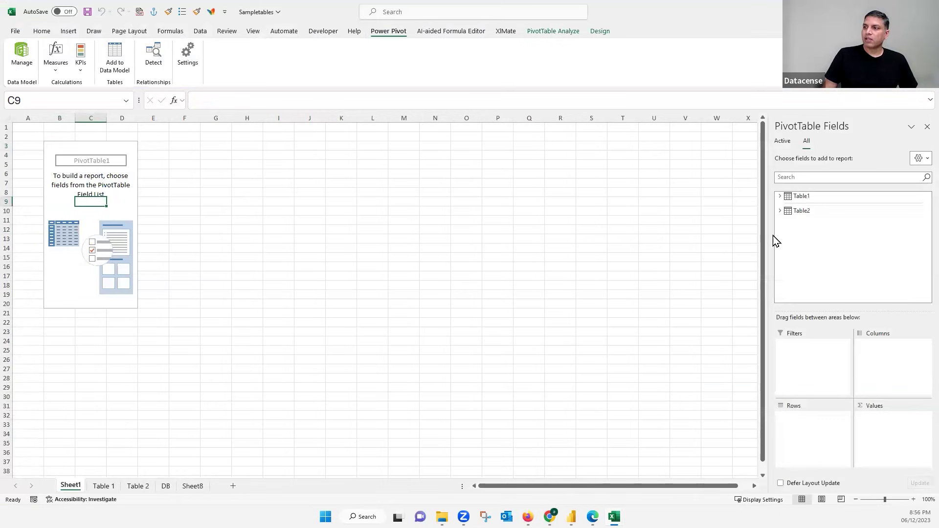
{"action": "left_click_drag", "start_coordinate": [768, 234], "coordinate": [478, 232]}
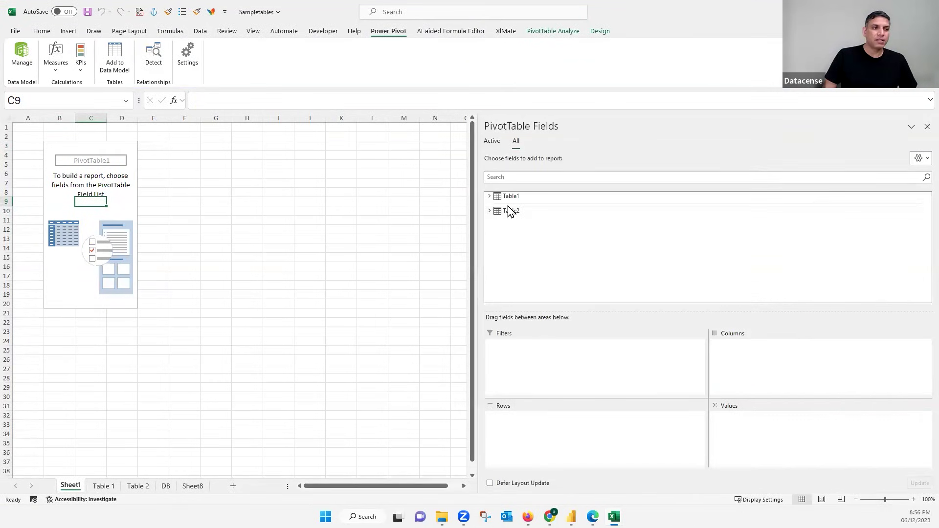
{"action": "left_click", "coordinate": [491, 209]}
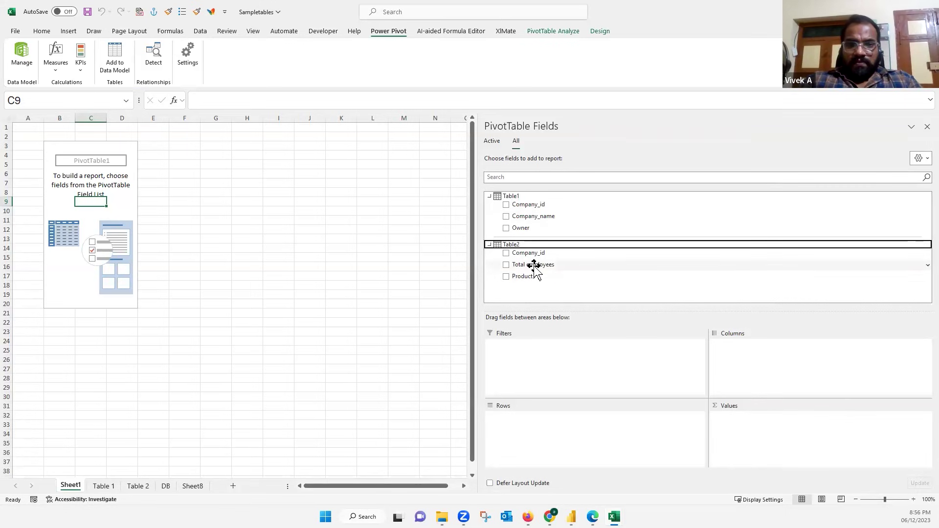
Step: Build the PivotTable from Table2 with Total employees summed as values and Product as row labels
{"action": "left_click_drag", "start_coordinate": [536, 266], "coordinate": [717, 461]}
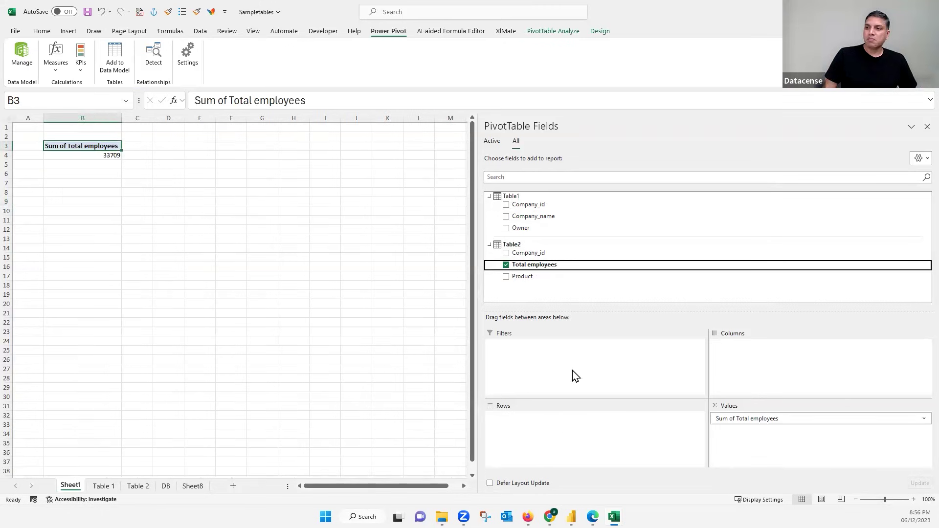
{"action": "left_click_drag", "start_coordinate": [523, 276], "coordinate": [571, 426]}
{"action": "left_click", "coordinate": [124, 189]}
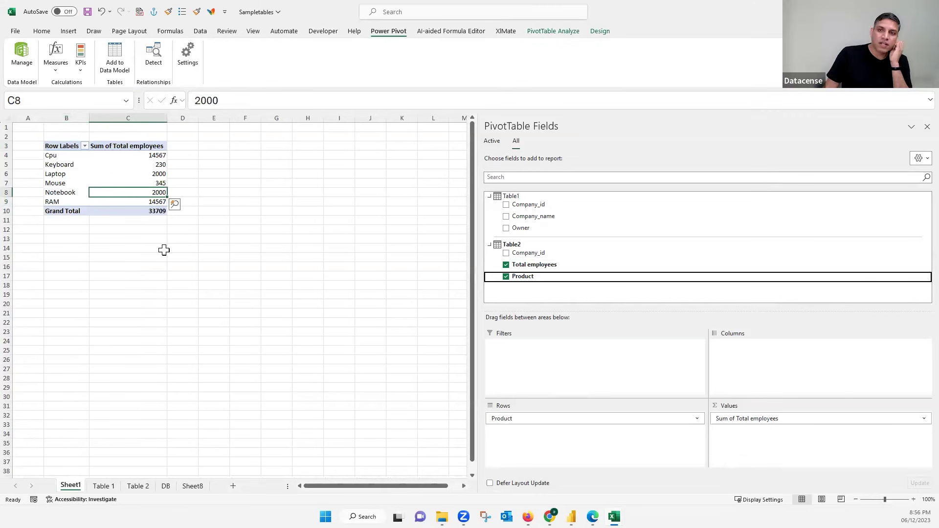
{"action": "left_click", "coordinate": [124, 182]}
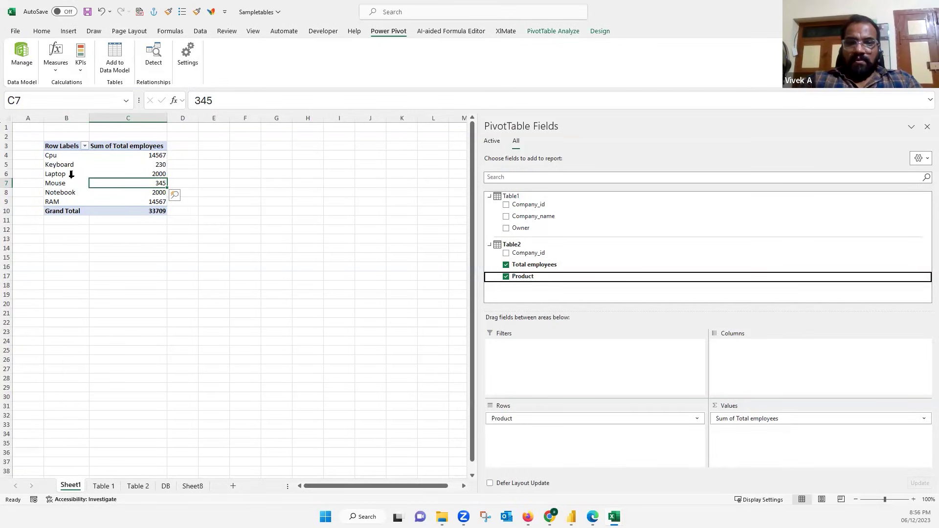
Step: Replace Product in the PivotTable rows with Company_name from Table1 and select the employee sums including the grand total
{"action": "left_click_drag", "start_coordinate": [532, 418], "coordinate": [558, 420]}
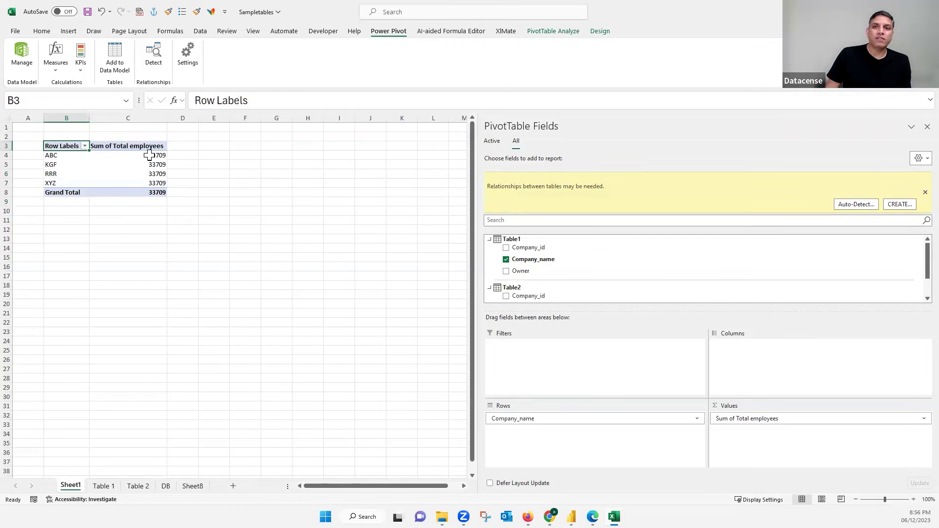
{"action": "left_click_drag", "start_coordinate": [155, 158], "coordinate": [157, 195]}
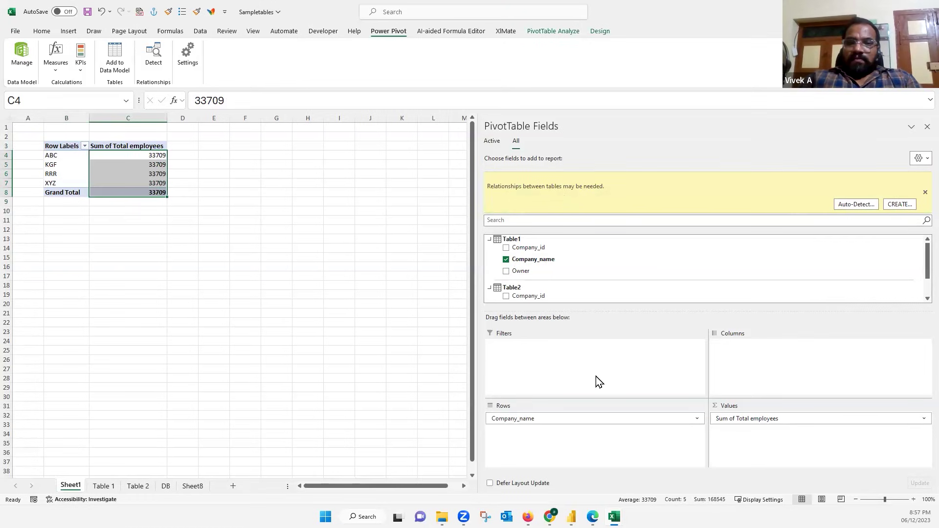
Step: Show the data model in Diagram View, with Table2 placed to the right of Table1 and both table boxes enlarged to show full field names
{"action": "left_click", "coordinate": [813, 477]}
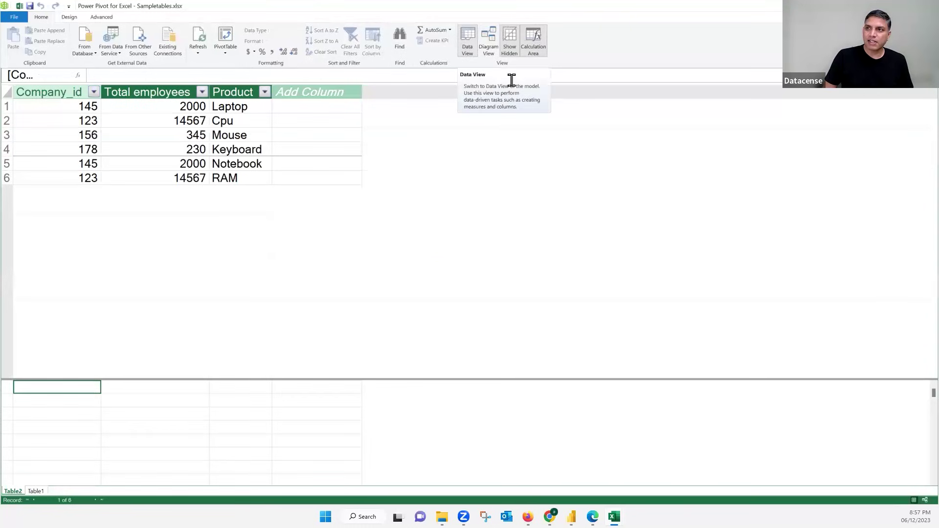
{"action": "left_click", "coordinate": [490, 42]}
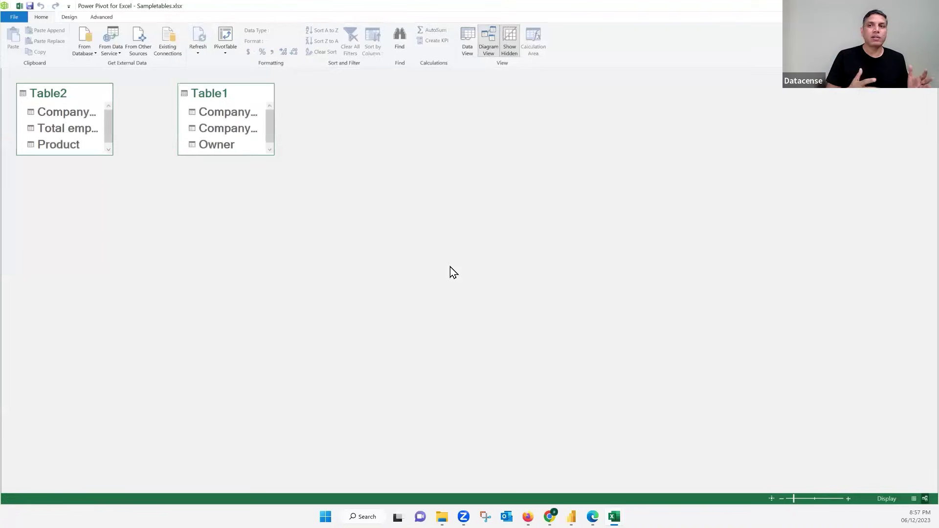
{"action": "left_click_drag", "start_coordinate": [69, 92], "coordinate": [381, 95]}
{"action": "left_click_drag", "start_coordinate": [260, 155], "coordinate": [260, 236]}
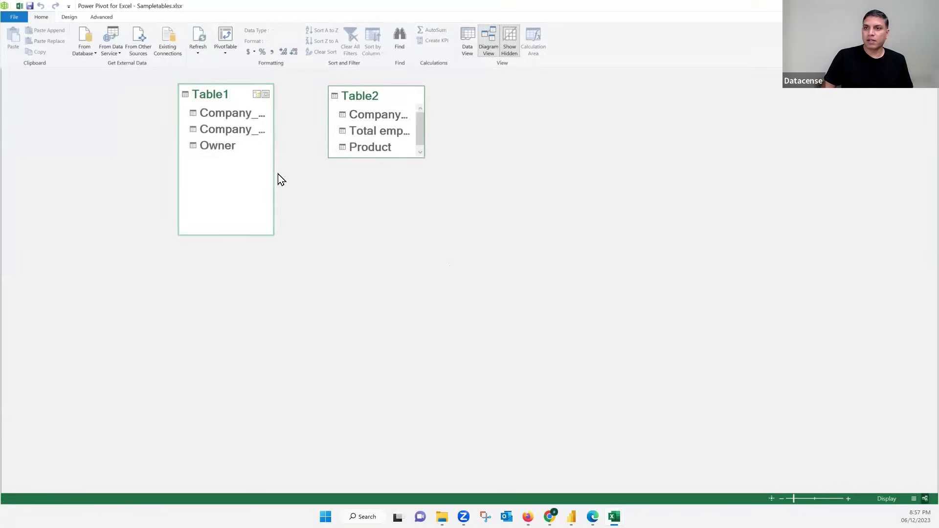
{"action": "left_click_drag", "start_coordinate": [274, 170], "coordinate": [307, 171]}
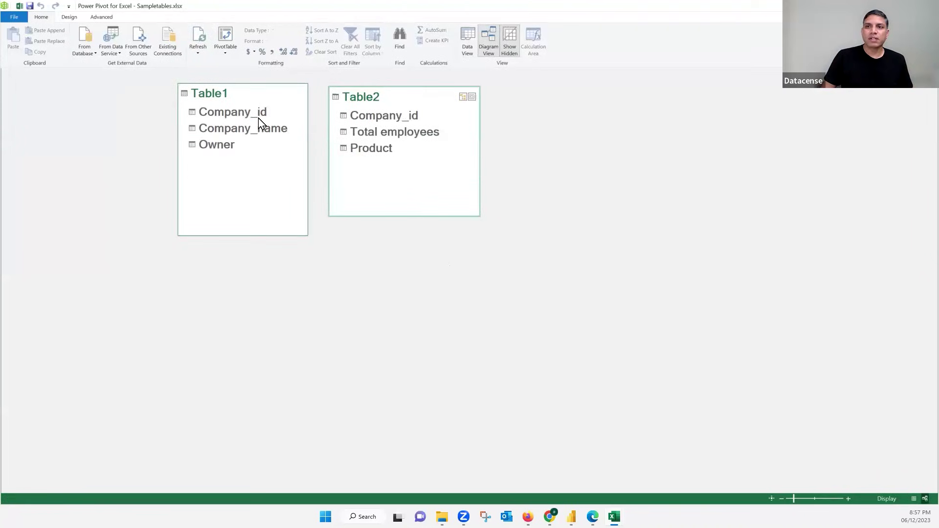
Step: Create a relationship between Table1 and Table2 on Company_id and return to the workbook to check the employee sums per company
{"action": "left_click_drag", "start_coordinate": [259, 118], "coordinate": [355, 116]}
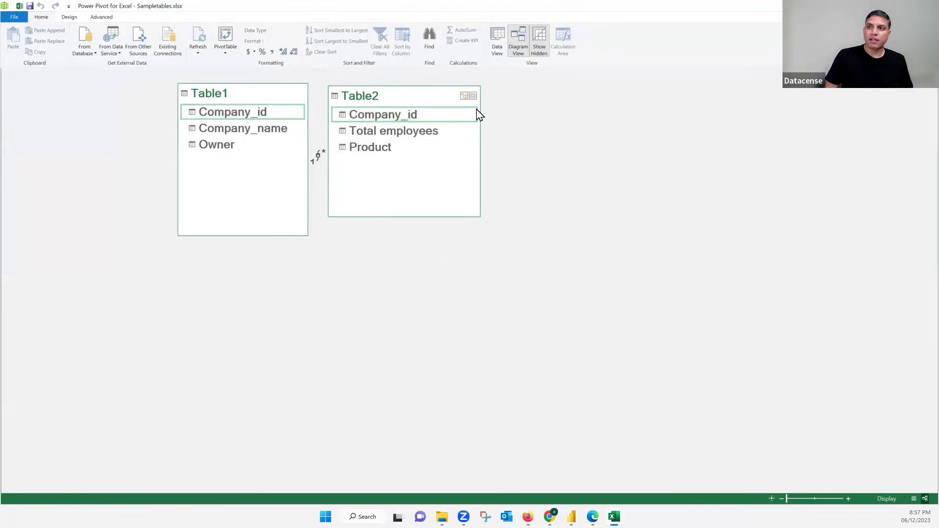
{"action": "left_click", "coordinate": [339, 339]}
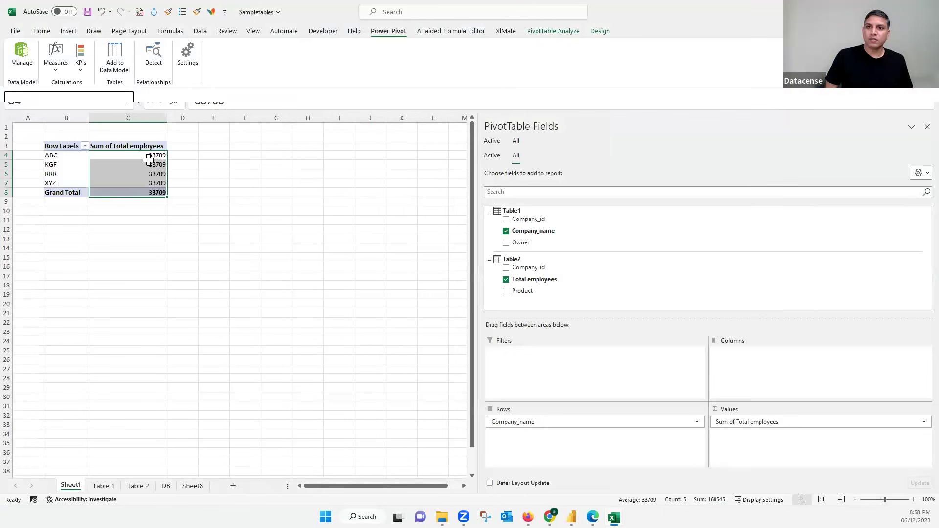
{"action": "left_click_drag", "start_coordinate": [151, 155], "coordinate": [134, 191]}
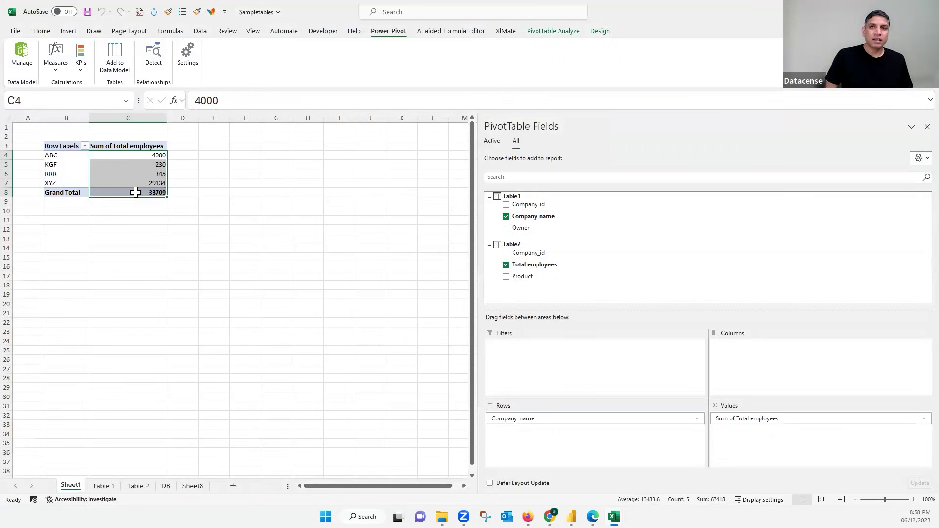
{"action": "left_click", "coordinate": [139, 192]}
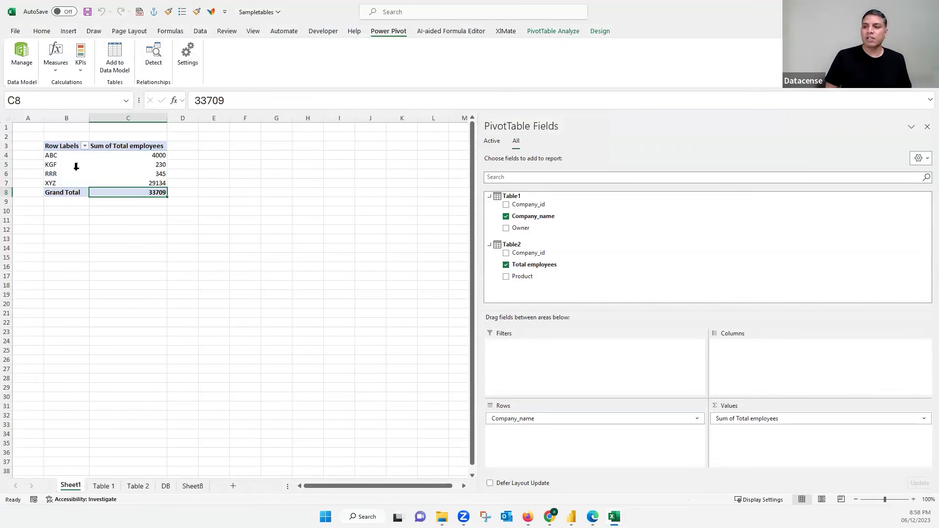
Step: Replace Company_name with Product in the PivotTable rows and add Company_name from Table1 as a slicer
{"action": "left_click_drag", "start_coordinate": [524, 421], "coordinate": [549, 430]}
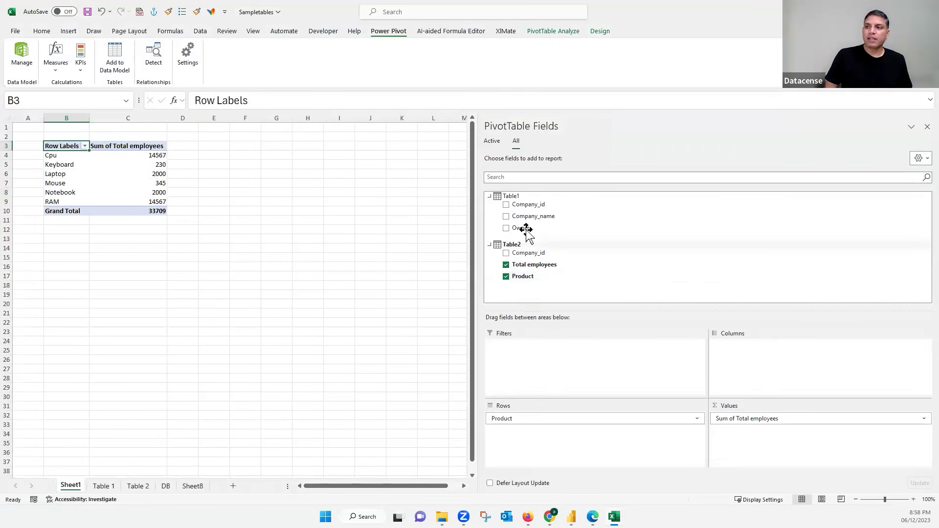
{"action": "right_click", "coordinate": [533, 216]}
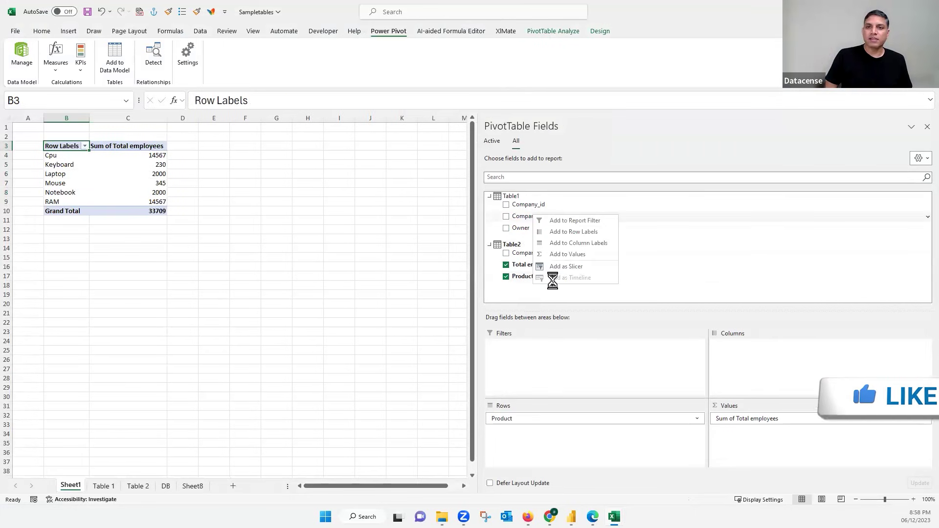
{"action": "left_click", "coordinate": [555, 266]}
Step: Test the Company_name slicer with ABC, KGF and XYZ in turn, clear its filter and move it up beside the PivotTable
{"action": "left_click", "coordinate": [223, 259]}
{"action": "left_click", "coordinate": [223, 273]}
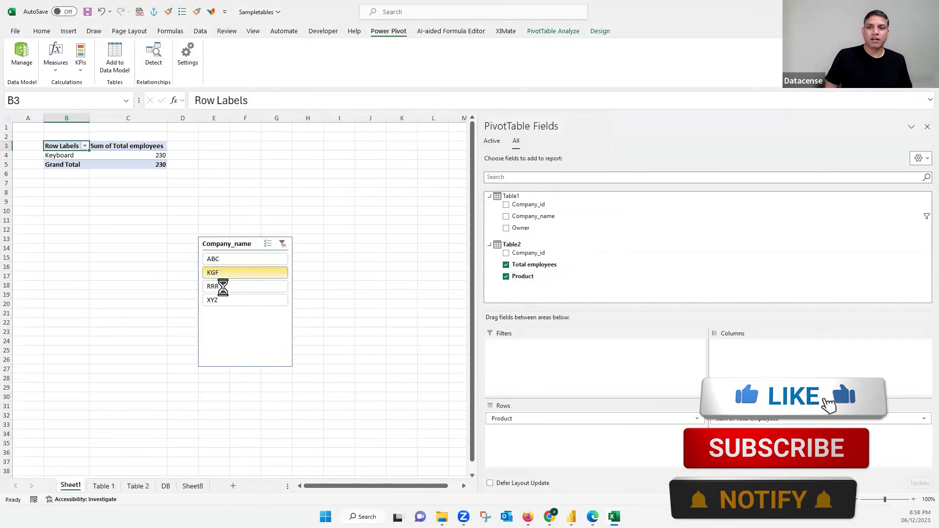
{"action": "left_click", "coordinate": [225, 299]}
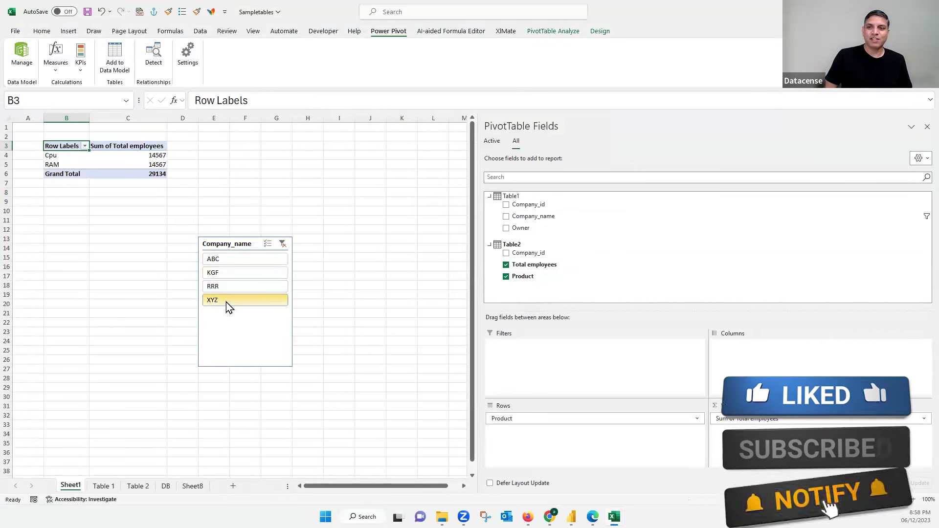
{"action": "left_click", "coordinate": [283, 245]}
{"action": "left_click_drag", "start_coordinate": [228, 245], "coordinate": [252, 150]}
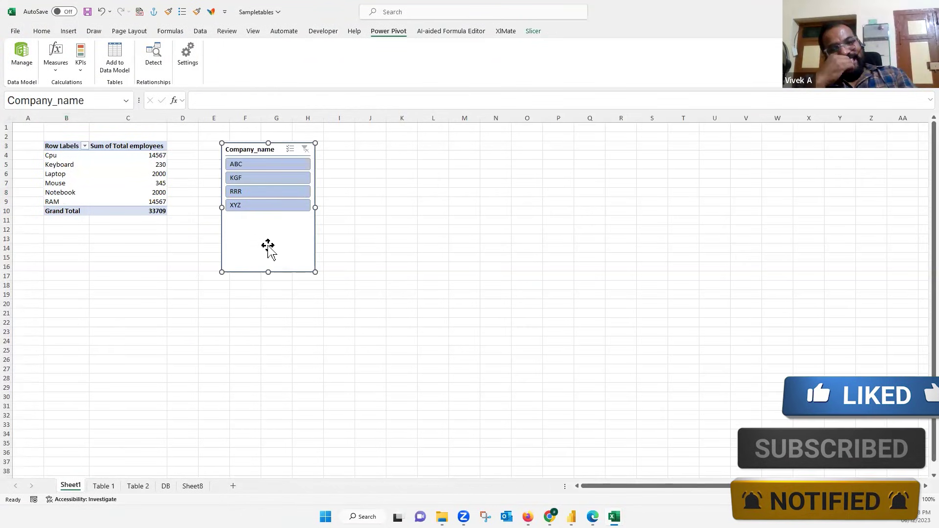